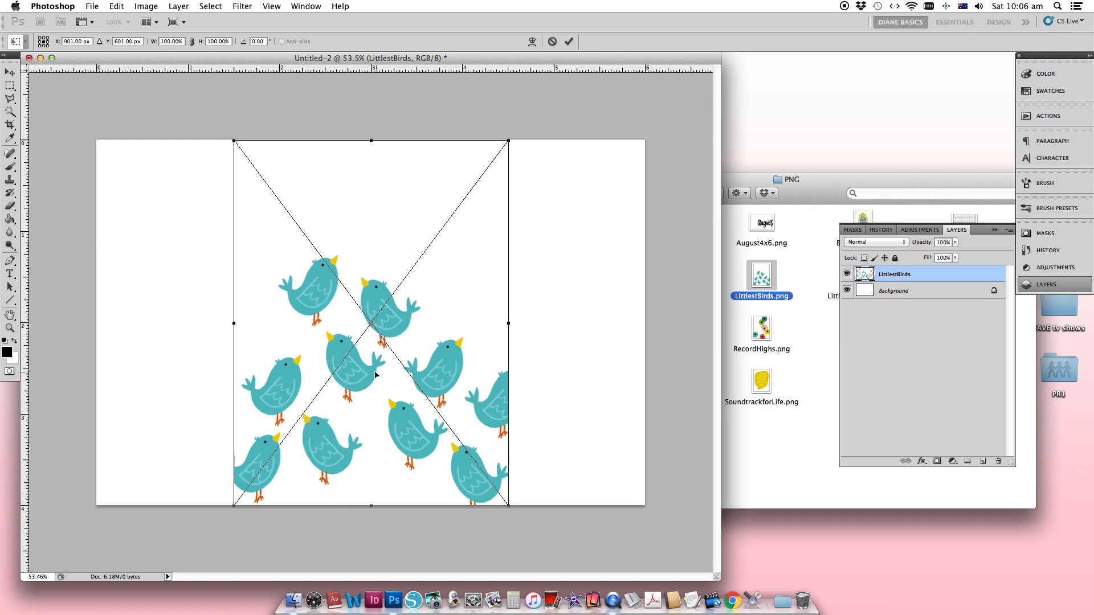
- Try enlarging the placed LittlestBirds artwork to about 200% and shifting it down across the full canvas width, and delete its layer
drag(349, 356, 213, 356)
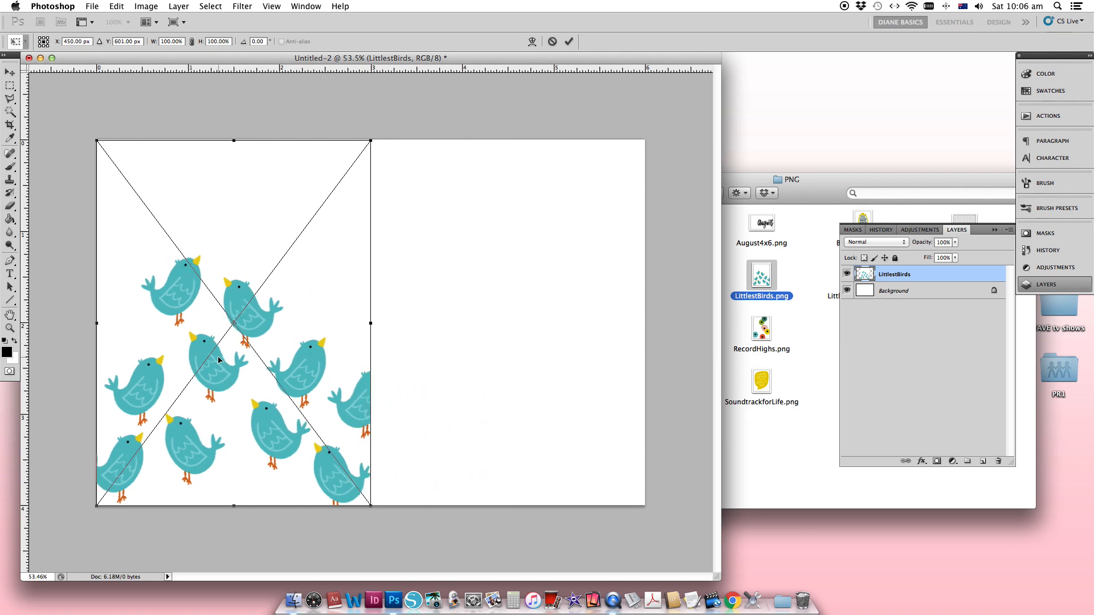
alt+click(334, 375)
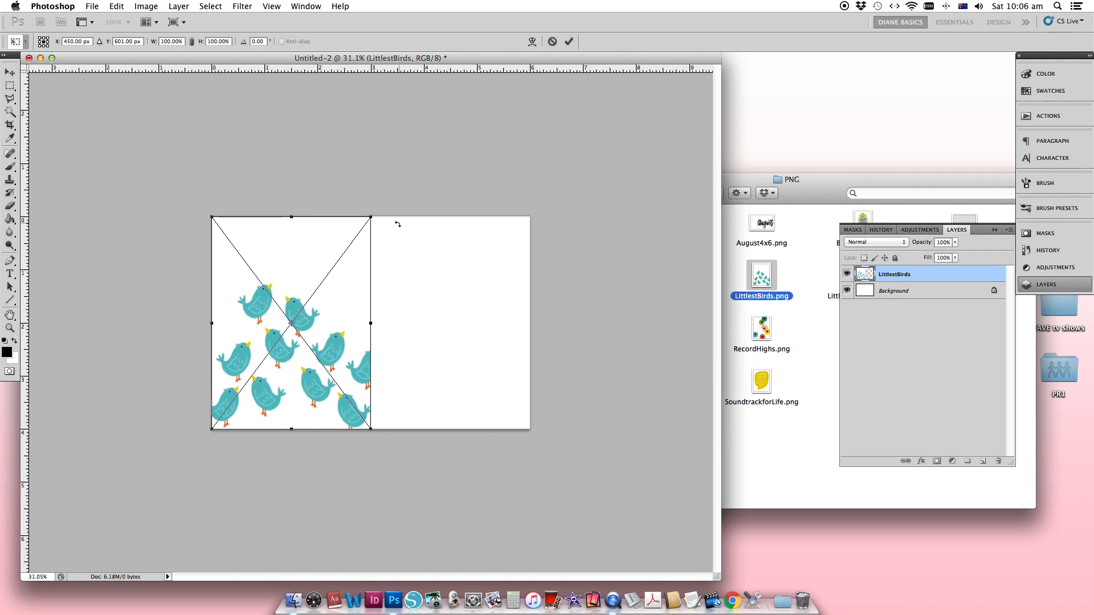
drag(369, 218, 670, 117)
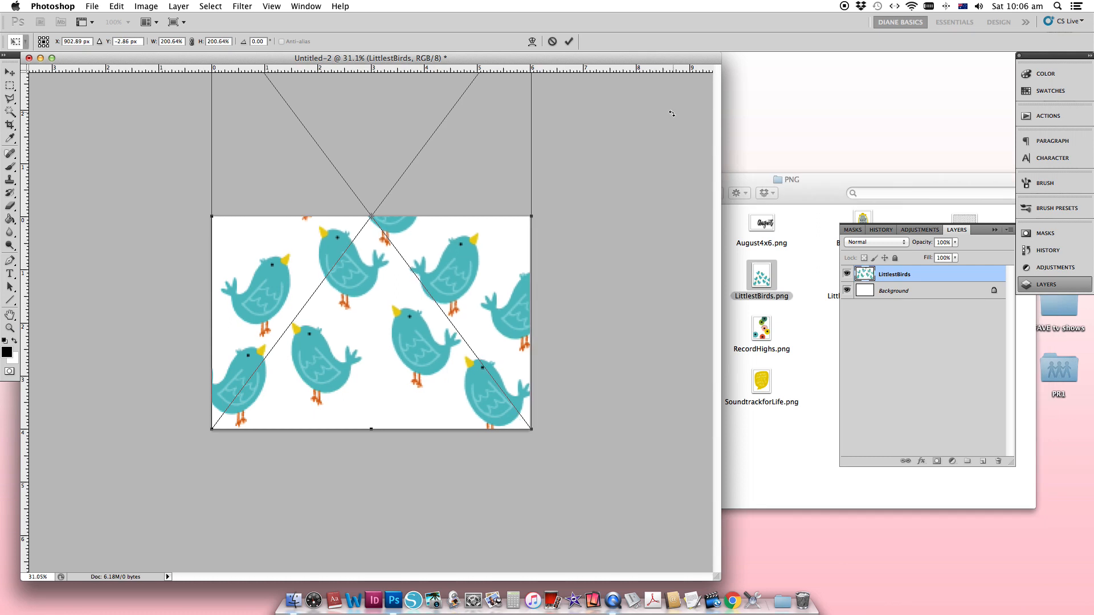
key(Return)
drag(462, 268, 462, 359)
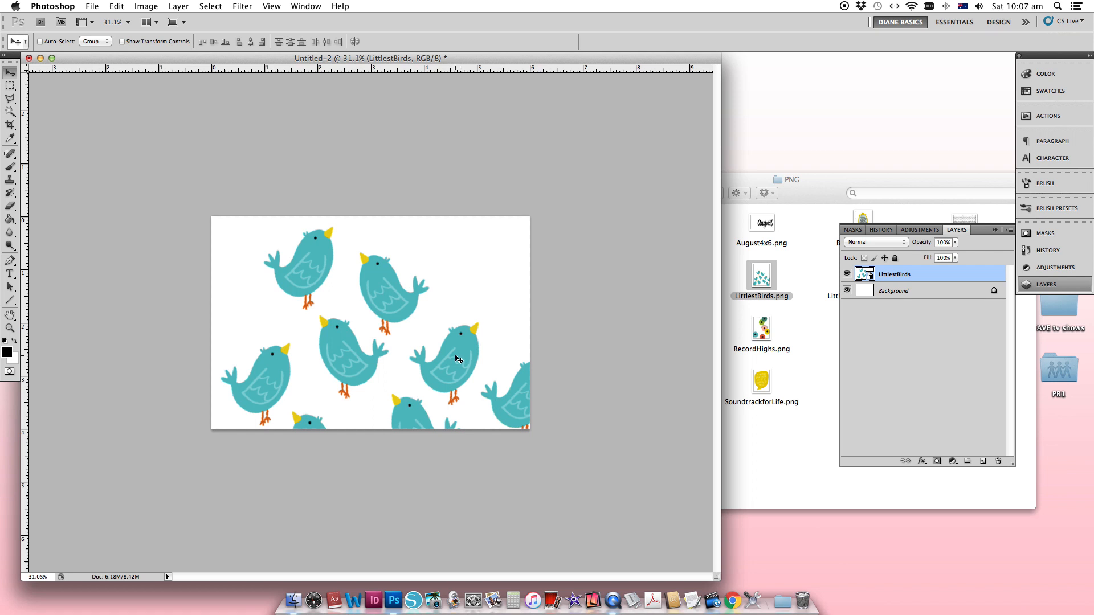
drag(898, 278, 1000, 461)
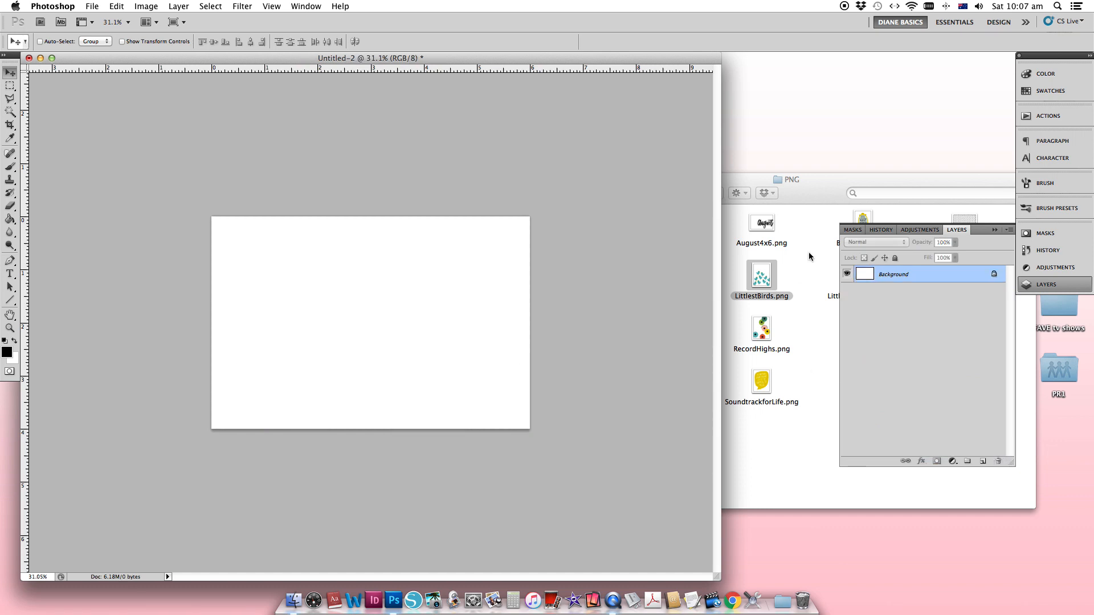
- Place LittlestBirds.png into the document at its original size and move the artwork flush against the canvas's left edge
click(809, 252)
drag(764, 277, 357, 290)
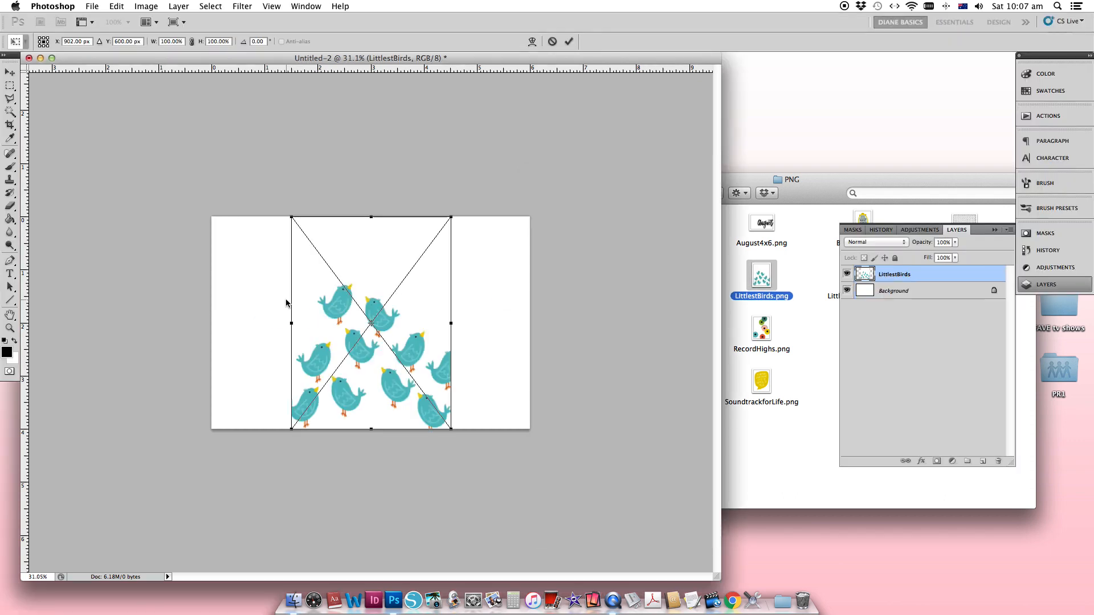
key(Return)
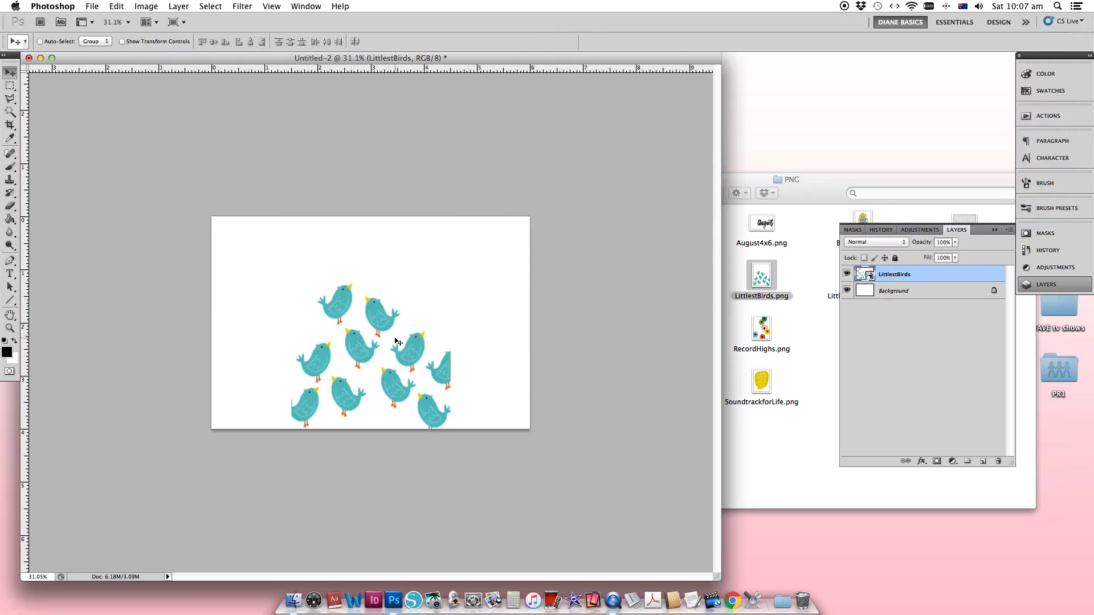
drag(416, 350, 337, 351)
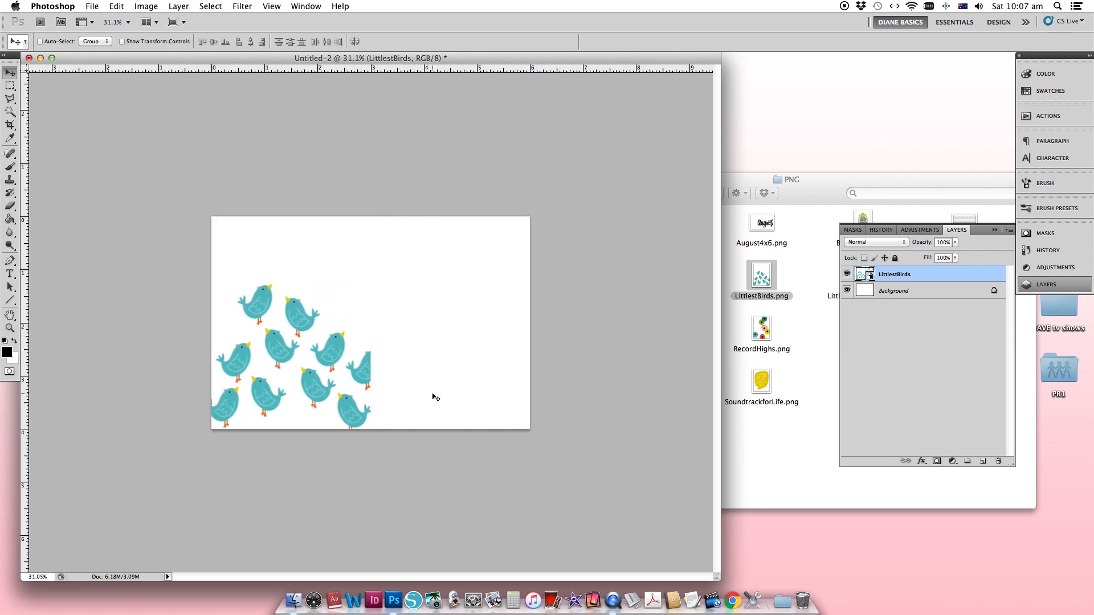
drag(444, 395, 470, 397)
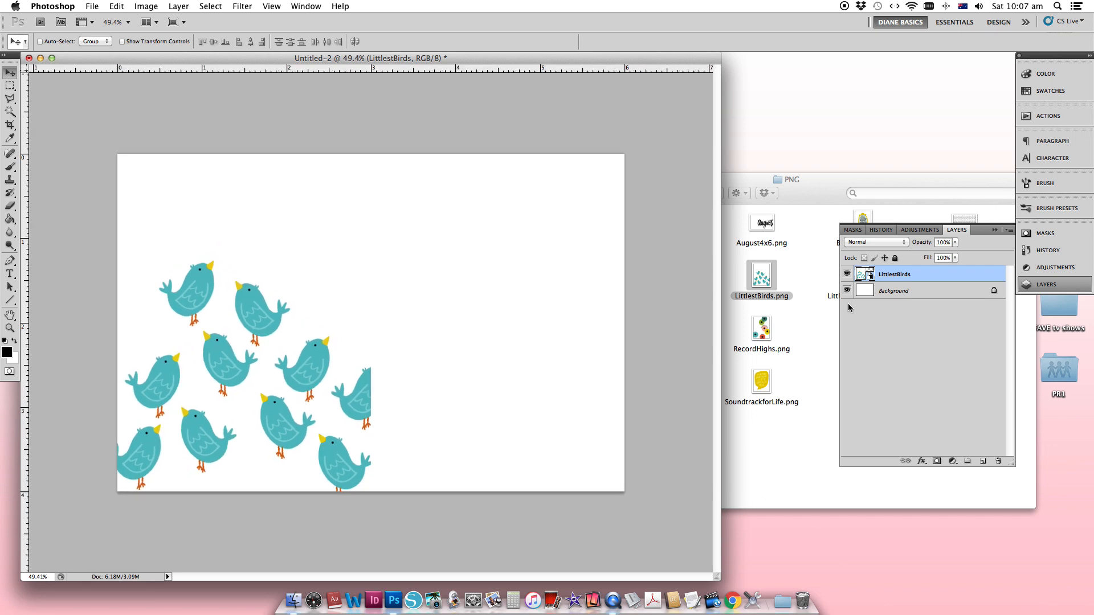
- Duplicate the LittlestBirds layer and move the copy to the right, leaving a gap between the two groups of birds
right_click(900, 278)
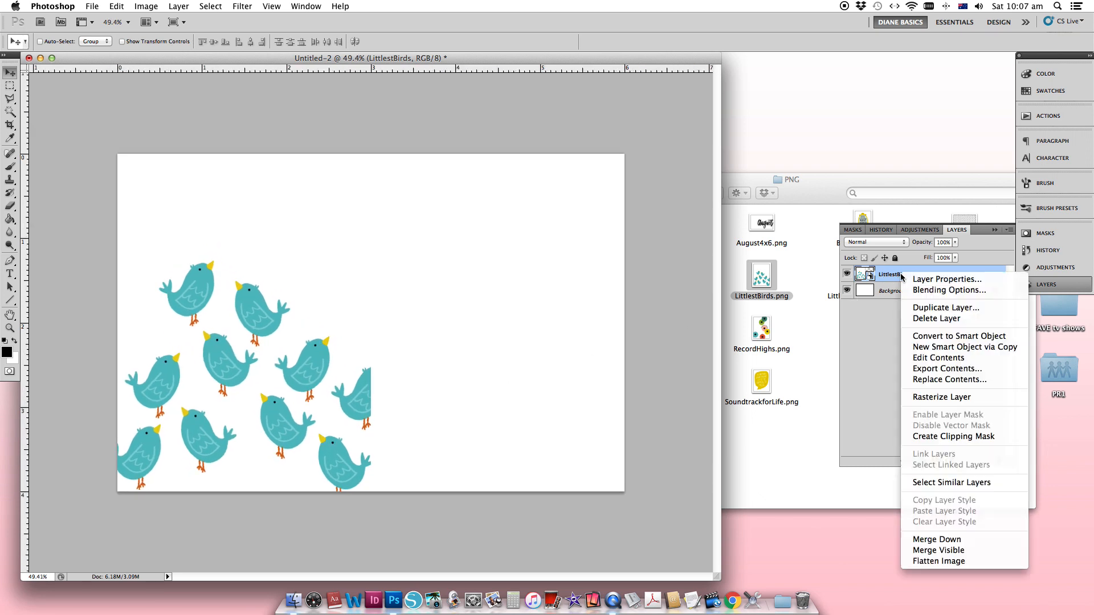
click(917, 305)
click(657, 253)
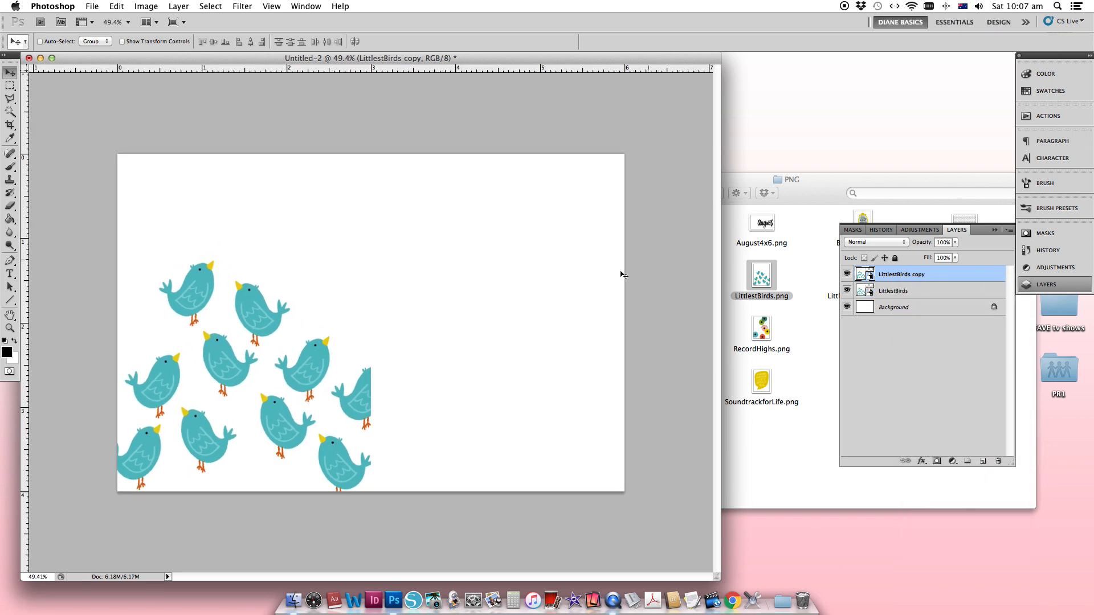
drag(251, 364, 385, 355)
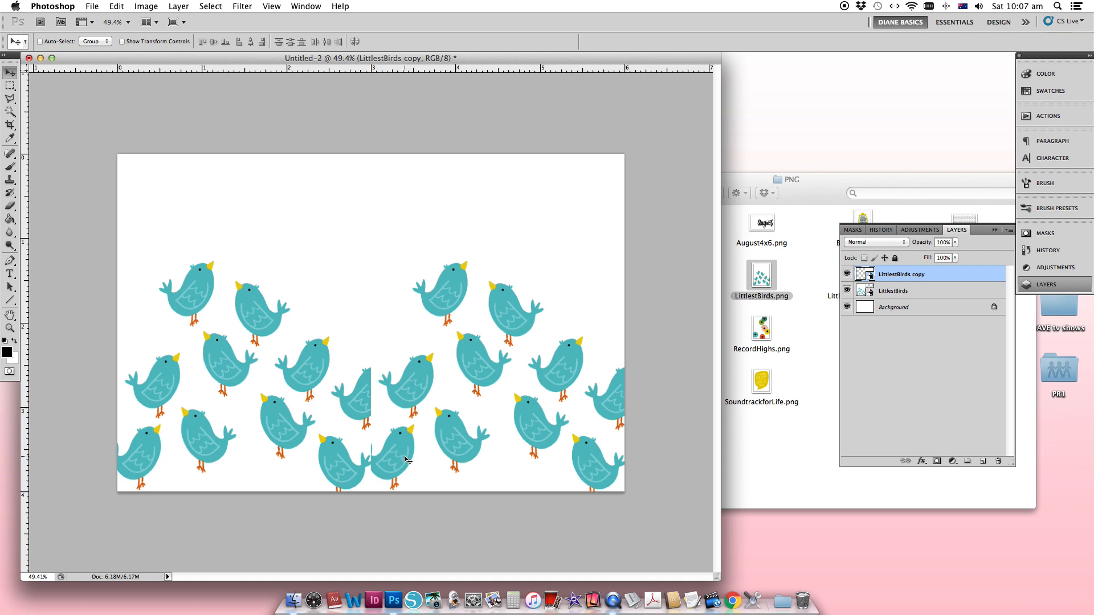
drag(408, 460, 514, 459)
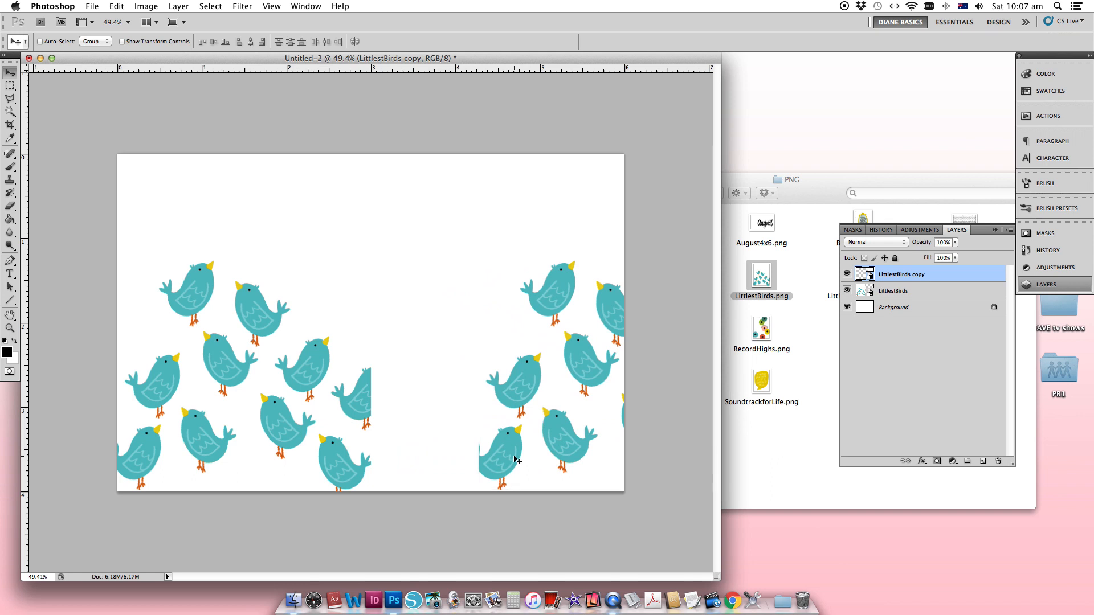
- Outline the complete right-facing bird beside the cut-off one on the LittlestBirds layer with the Polygonal Lasso
click(903, 292)
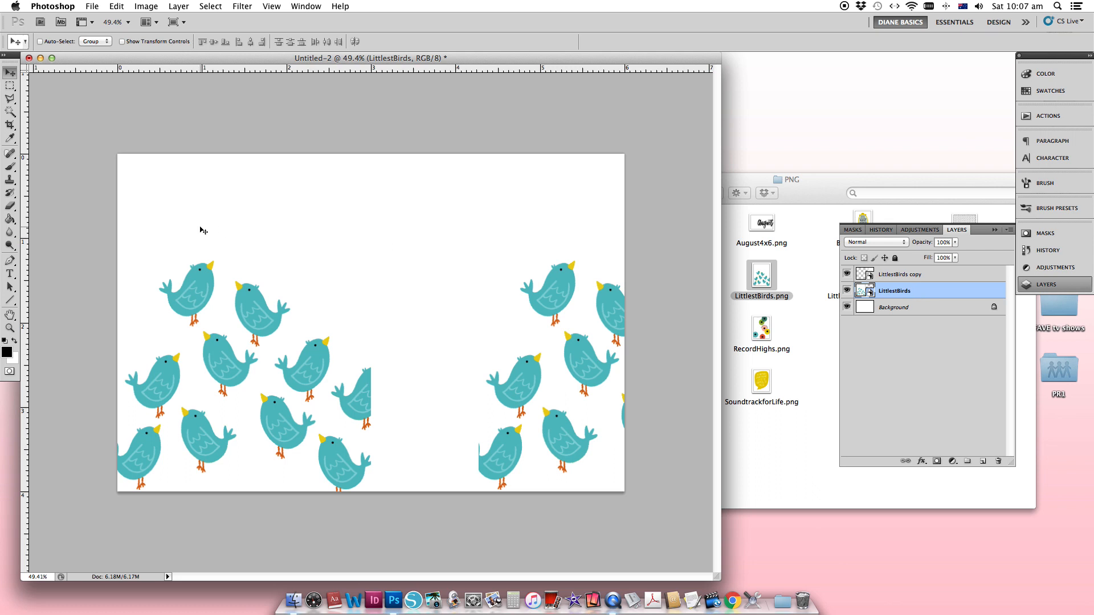
click(10, 98)
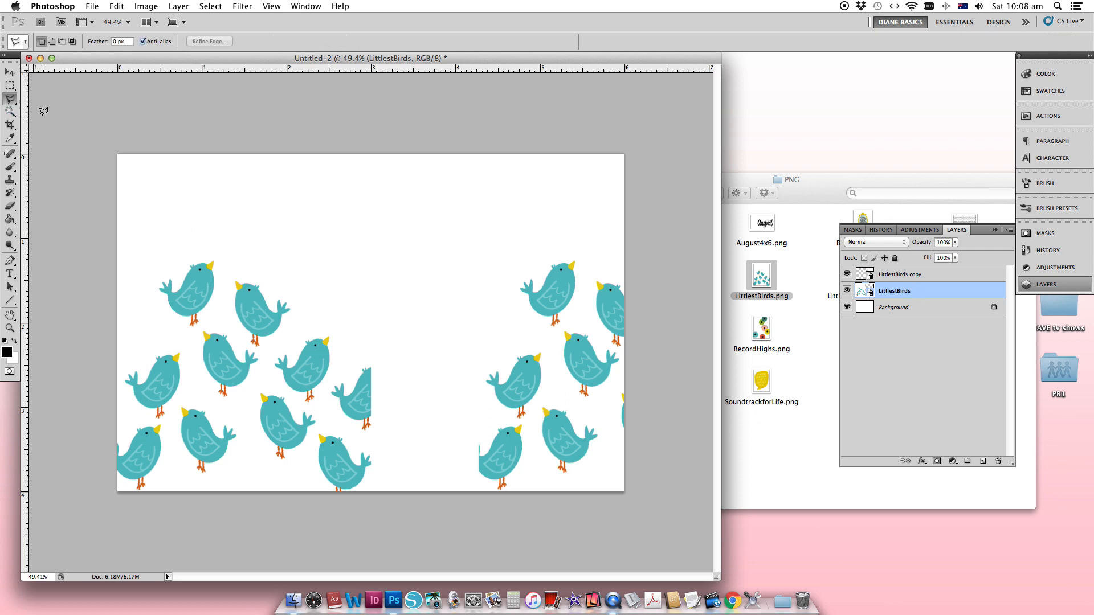
click(11, 100)
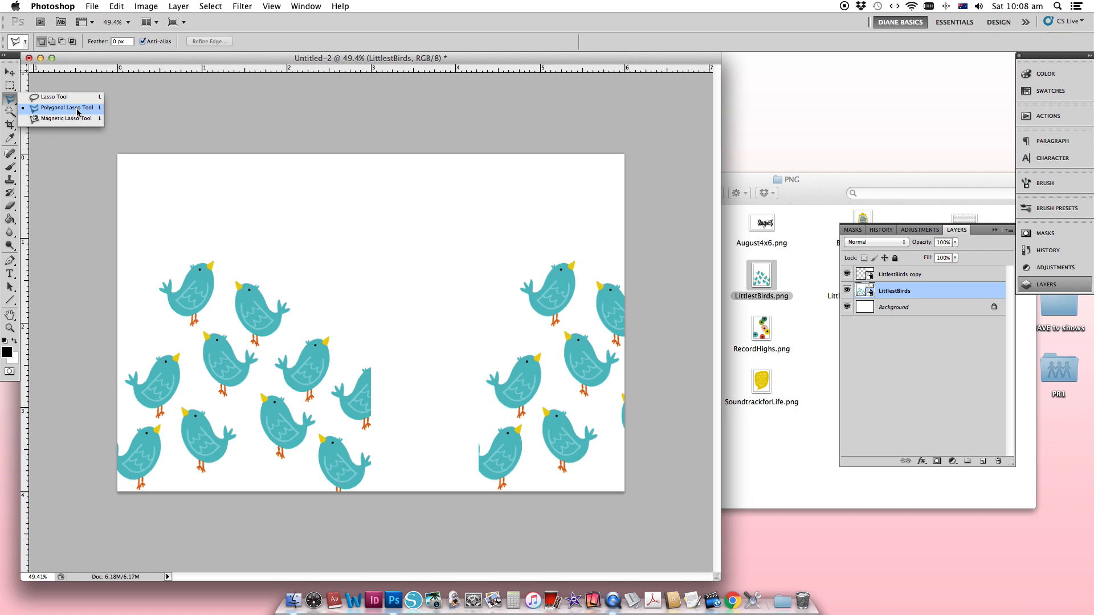
click(78, 112)
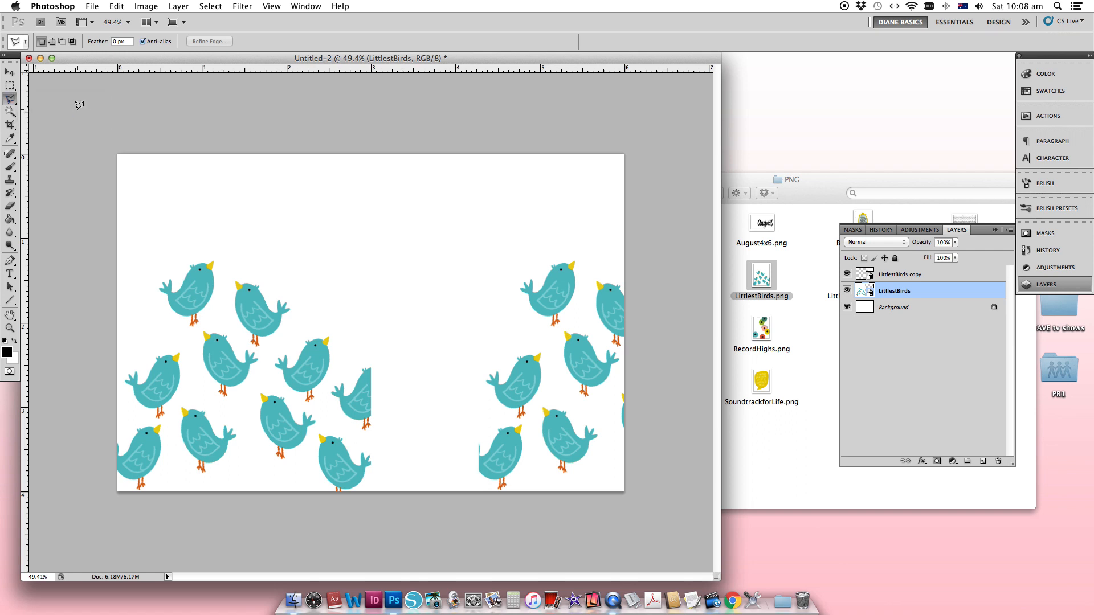
click(332, 347)
click(332, 334)
click(306, 336)
click(276, 355)
click(271, 371)
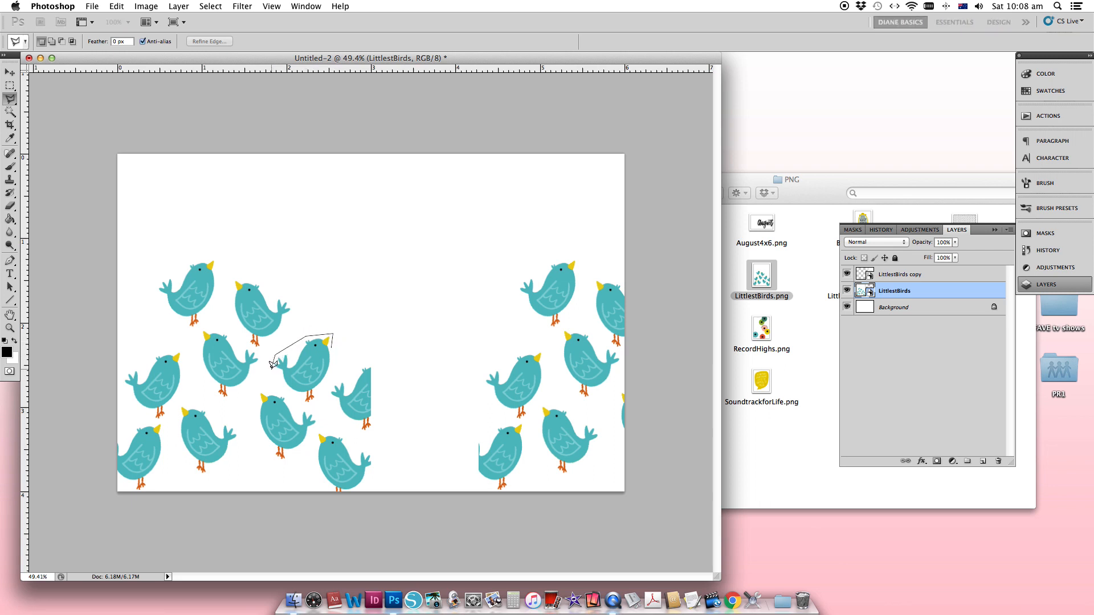
click(309, 409)
click(334, 348)
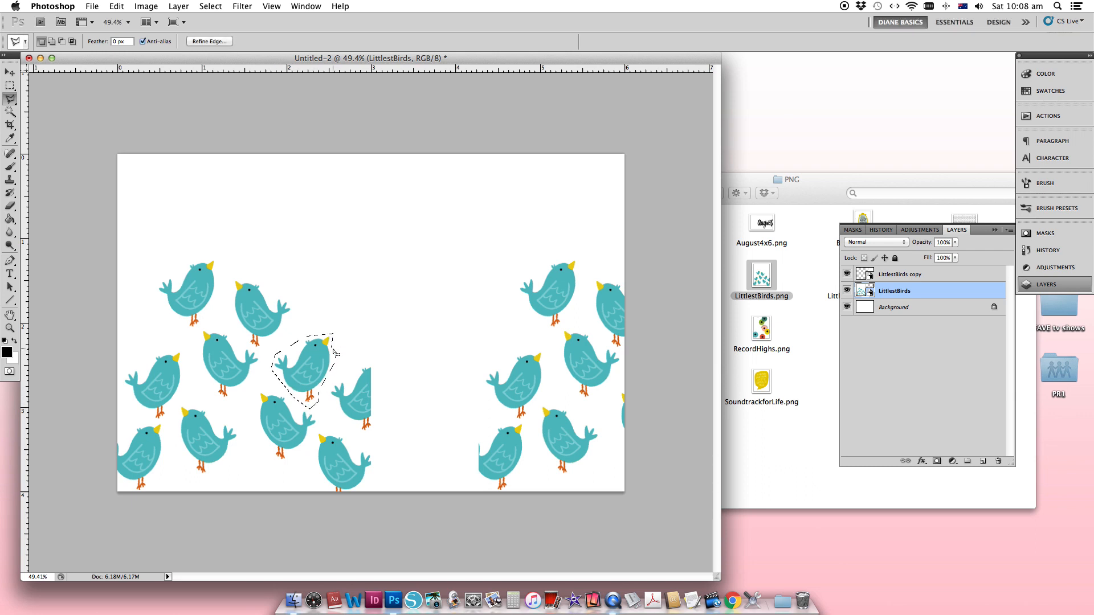
- Copy the selected bird onto its own layer and move it over the cut-off bird at the first group's right edge
click(117, 6)
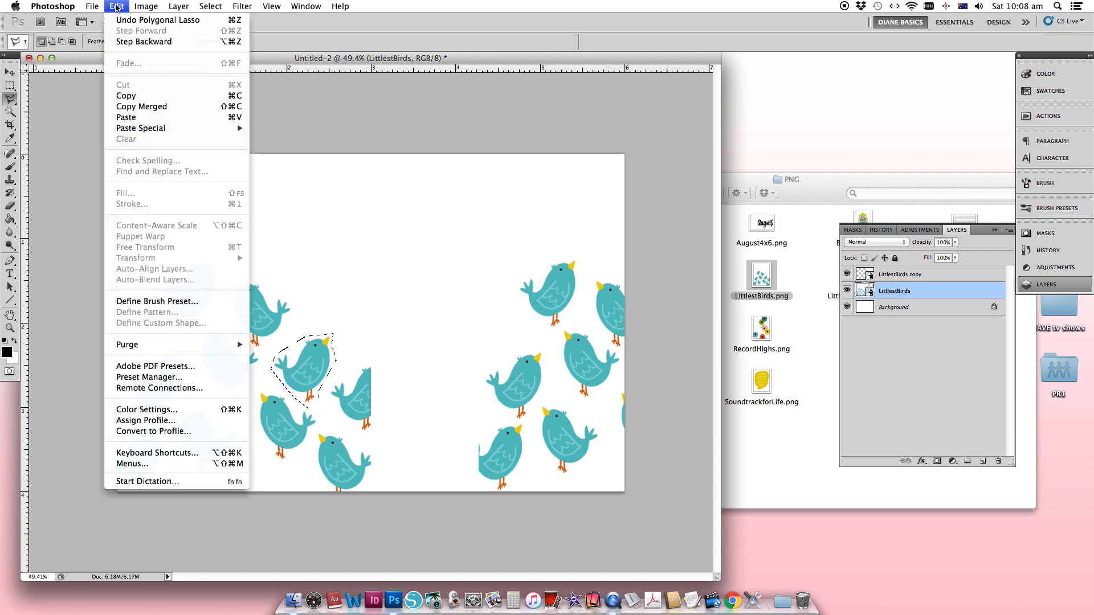
click(126, 96)
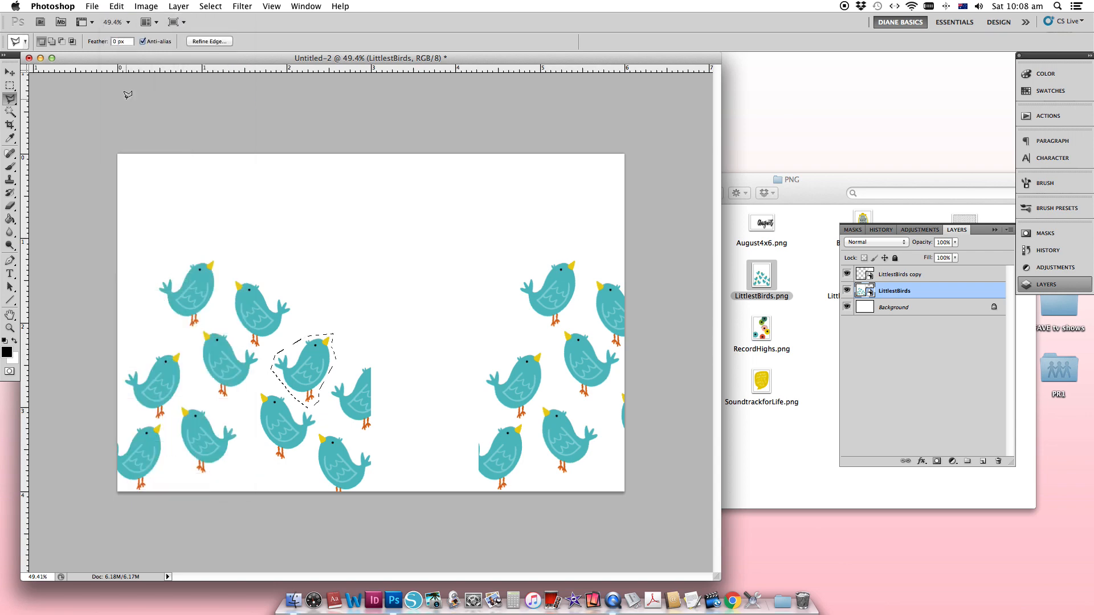
click(9, 74)
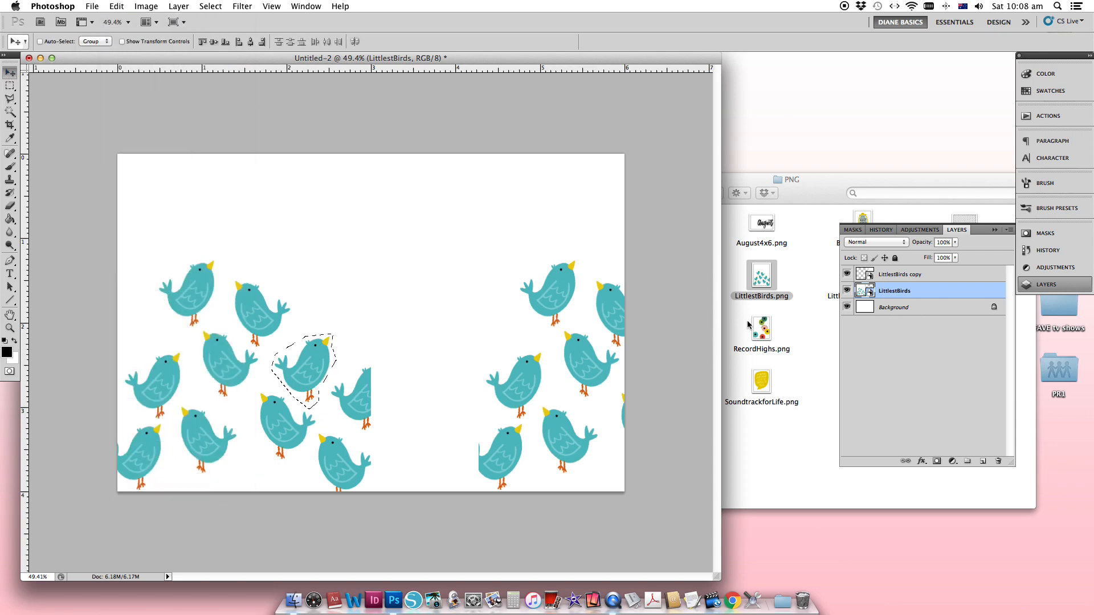
key(super+v)
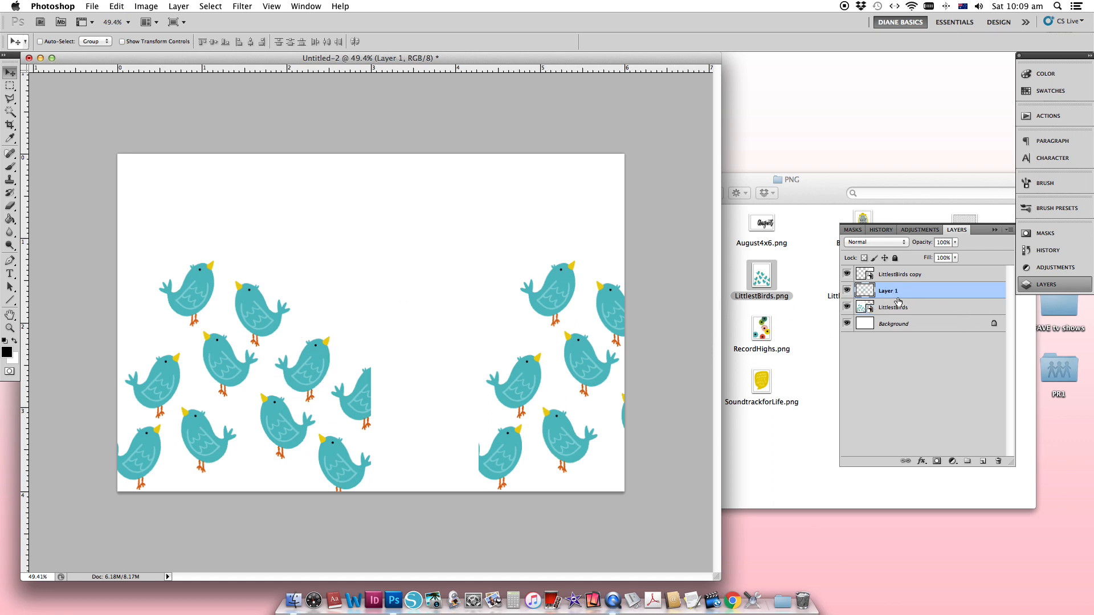
drag(309, 368, 363, 395)
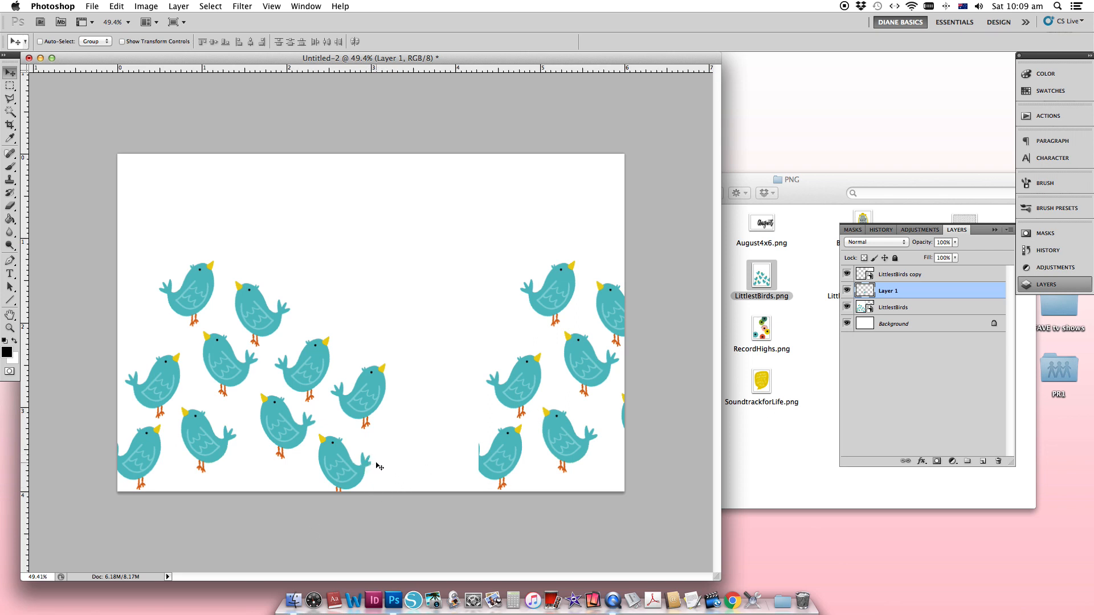
- Outline the complete left-facing bird just above the lowest cropped bird with the Polygonal Lasso
click(10, 99)
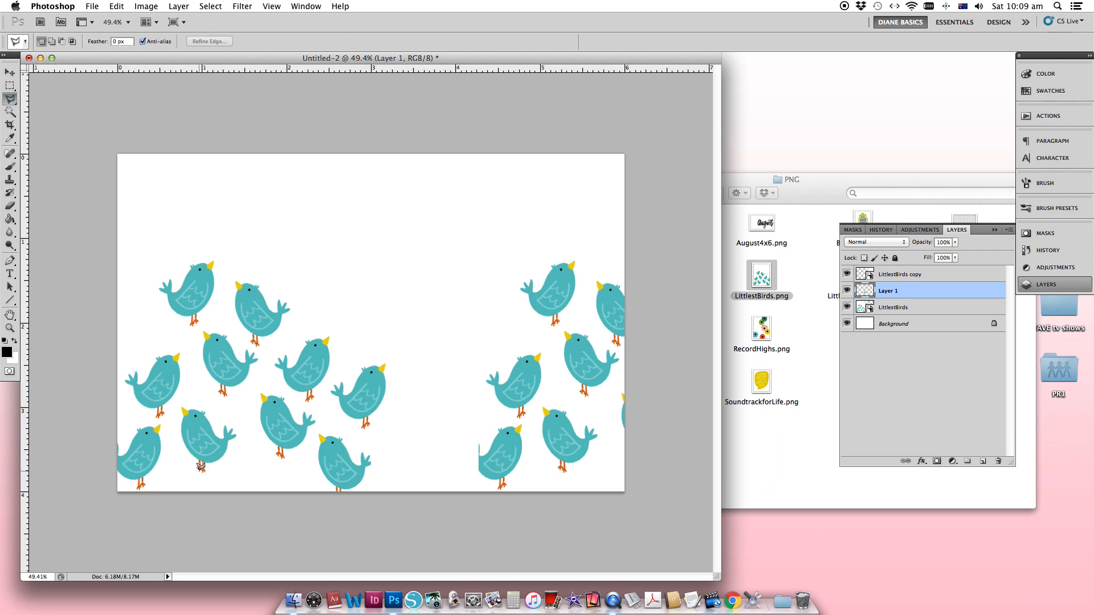
click(292, 409)
click(287, 394)
click(265, 390)
click(253, 392)
click(266, 442)
click(276, 466)
click(295, 457)
click(315, 432)
click(321, 421)
click(293, 408)
- Copy the outlined bird from the LittlestBirds layer onto a new layer and move it over the clipped bird at the canvas bottom
click(900, 309)
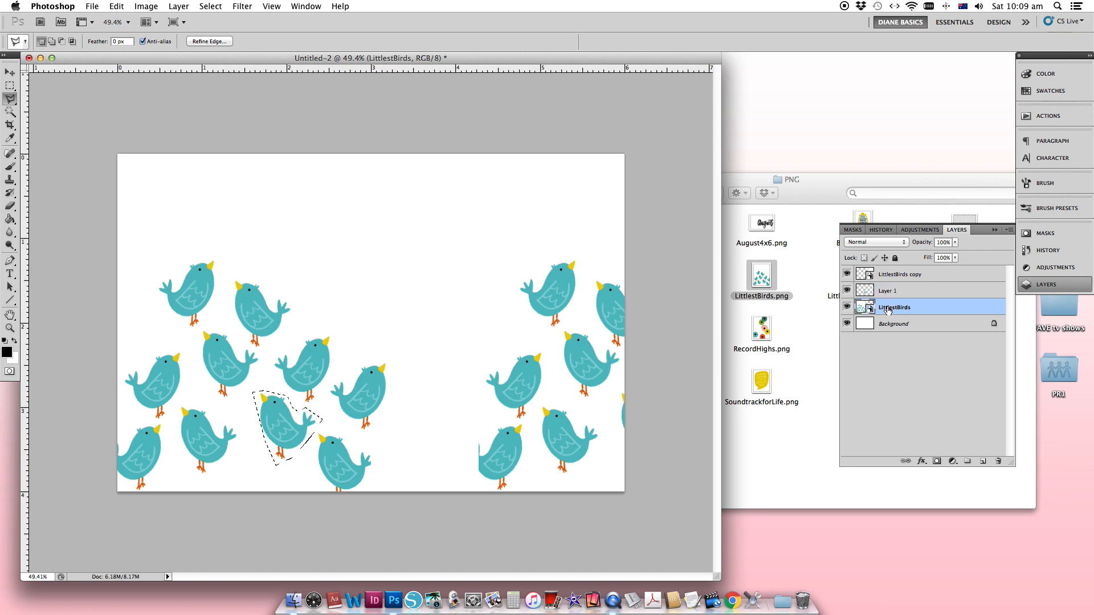
key(super+c)
key(super+v)
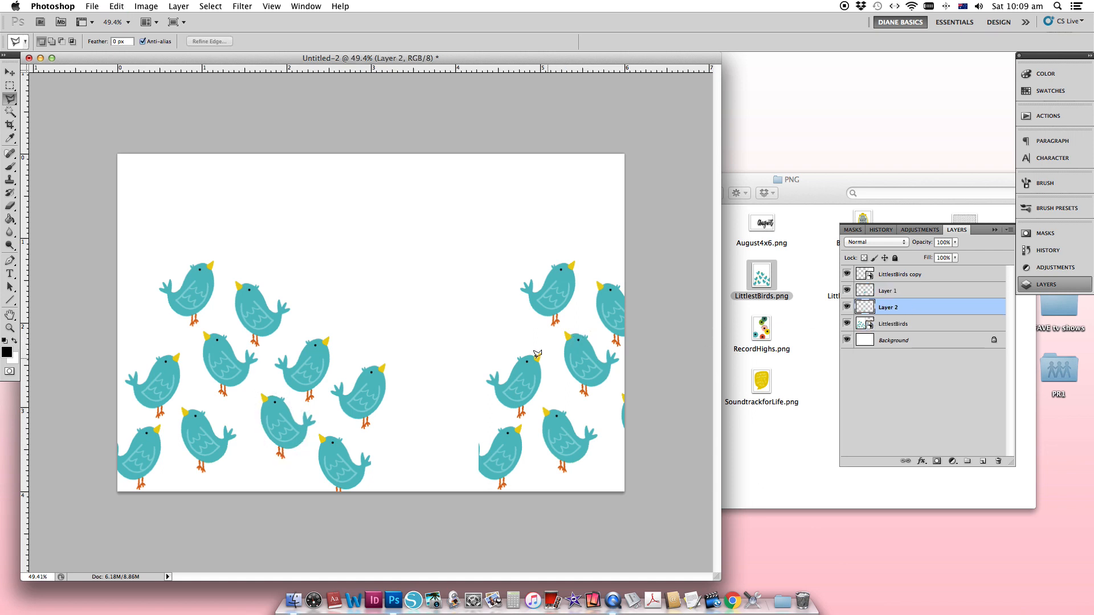
click(10, 72)
drag(292, 420, 346, 461)
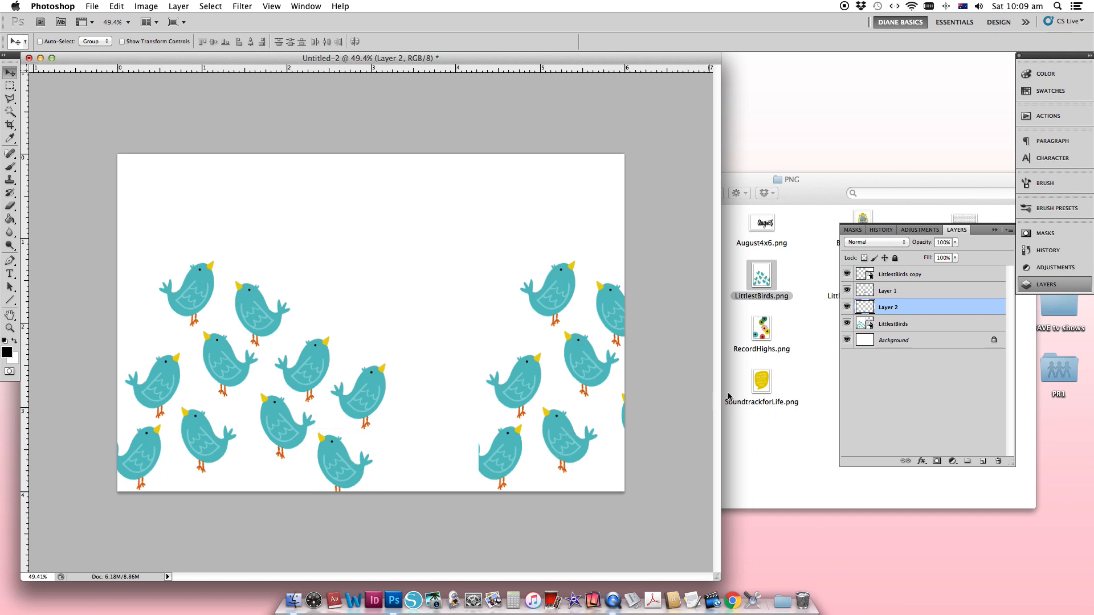
- Lower Layer 2's opacity to 39% and nudge its bird into line with the clipped bird underneath
click(956, 243)
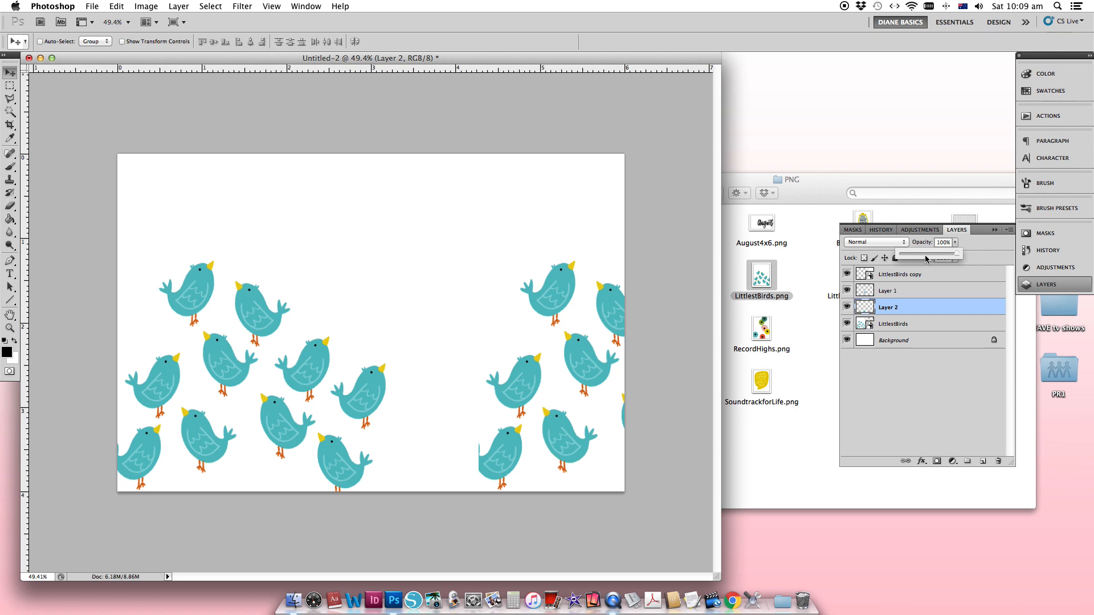
drag(925, 259, 922, 259)
click(350, 471)
mouse_move(350, 472)
mouse_down()
mouse_move(364, 470)
mouse_move(345, 476)
mouse_up()
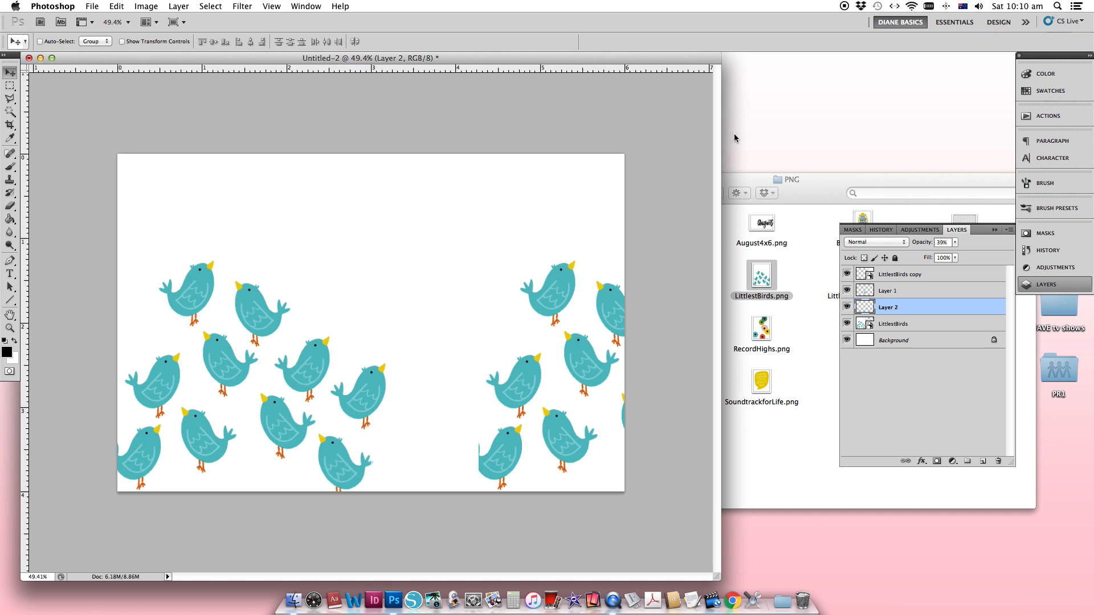
- Restore Layer 2's opacity to 100%
click(956, 246)
drag(957, 253, 994, 253)
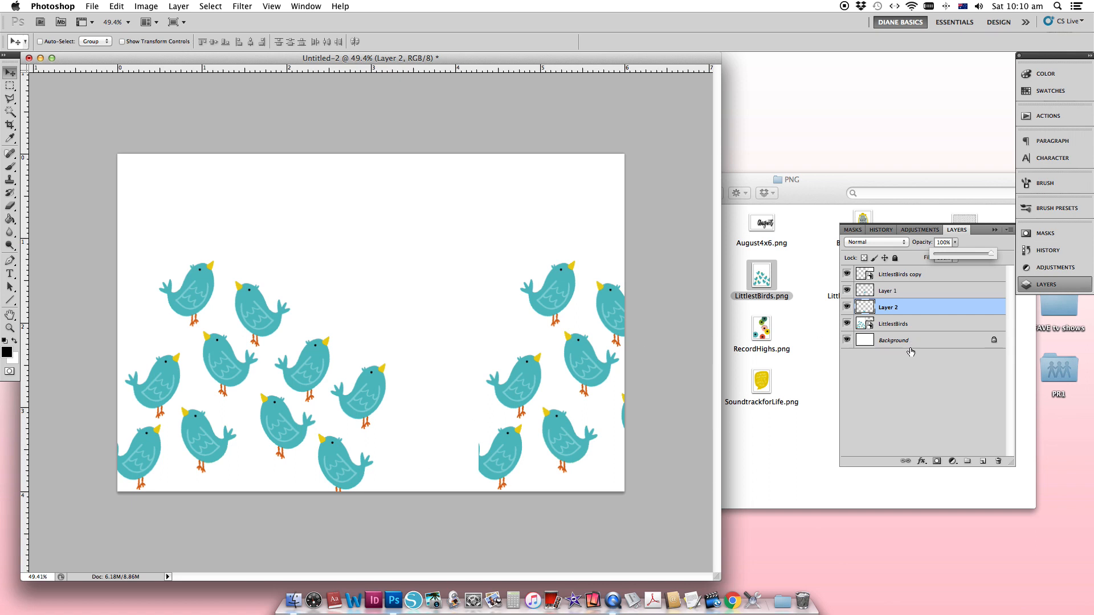
click(914, 375)
- Move the LittlestBirds copy artwork left and down to close the gap, and reorder its layer directly beneath Layer 2
click(928, 278)
drag(570, 369, 463, 389)
drag(501, 331, 482, 393)
drag(487, 390, 488, 317)
drag(513, 374, 510, 412)
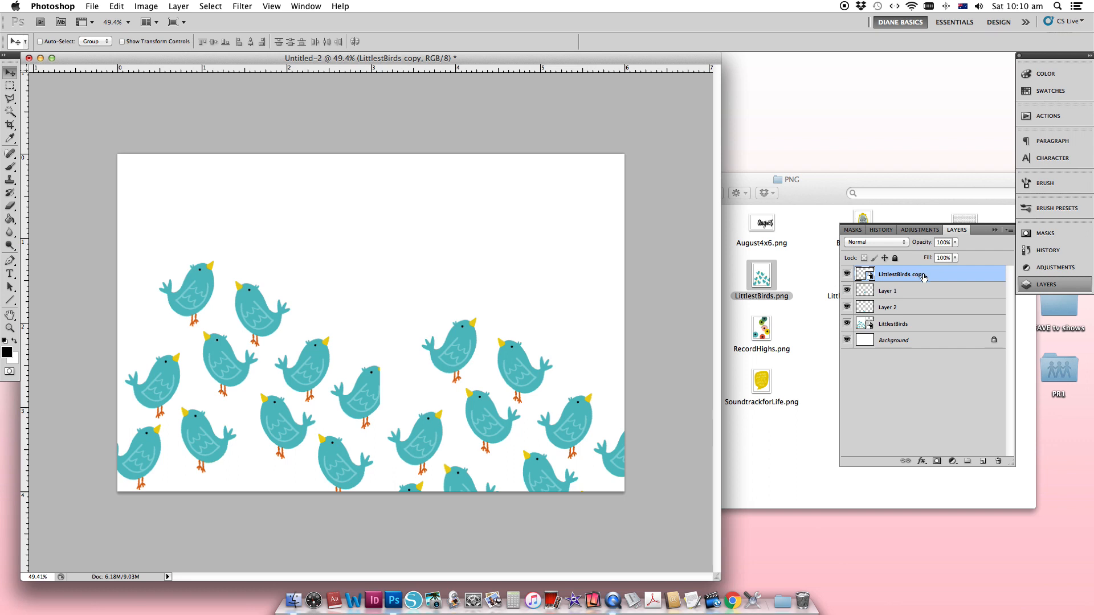
drag(937, 277, 933, 314)
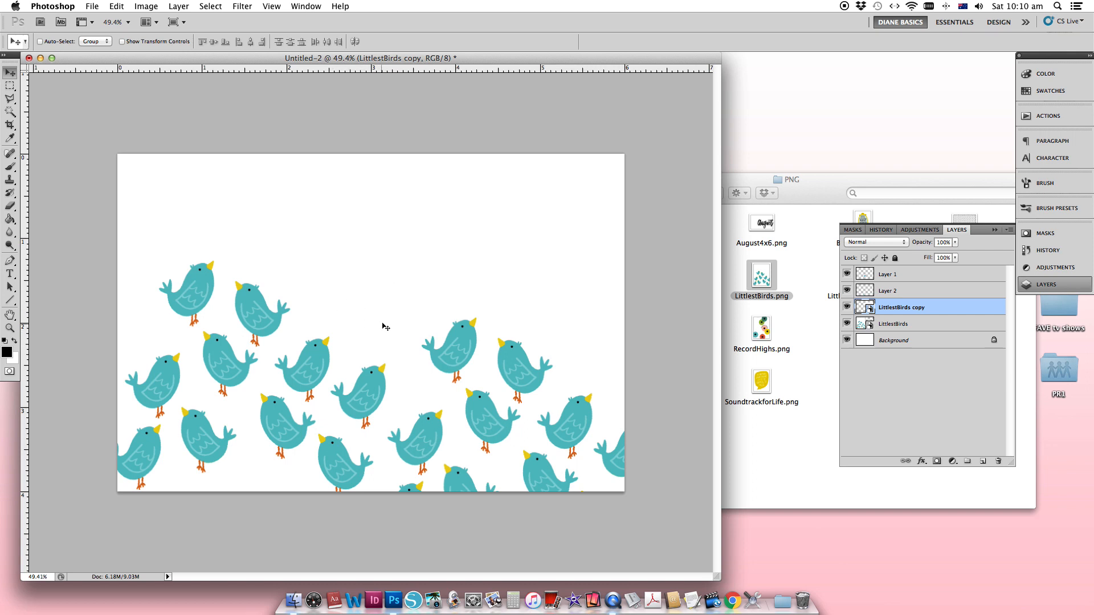
- Duplicate the Layer 2 bird and move the copy up into the empty space above the middle of the flock
click(904, 292)
right_click(904, 292)
click(947, 334)
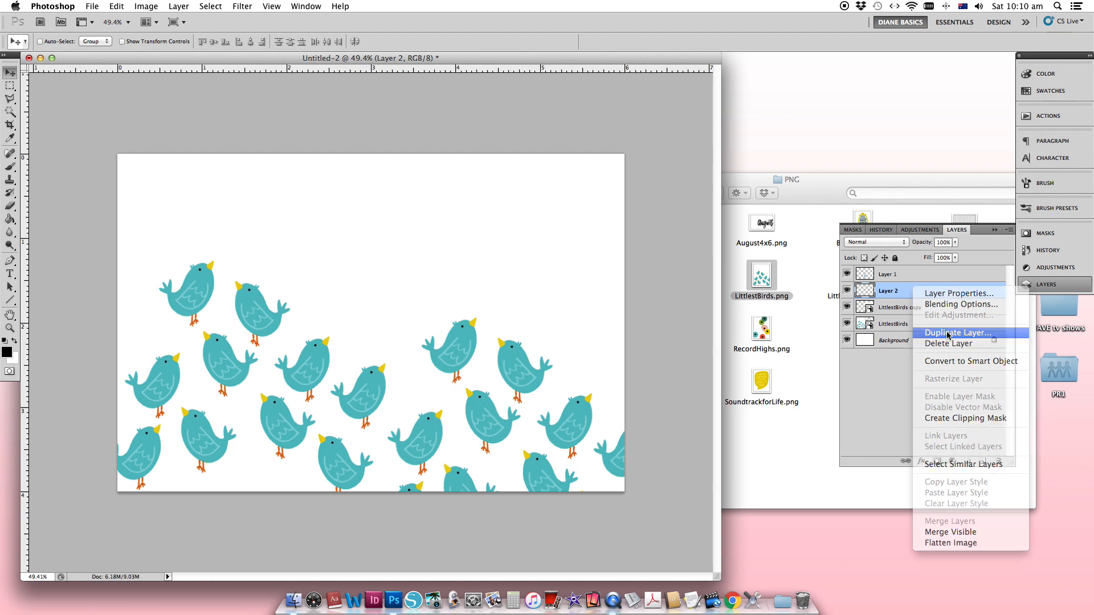
key(Return)
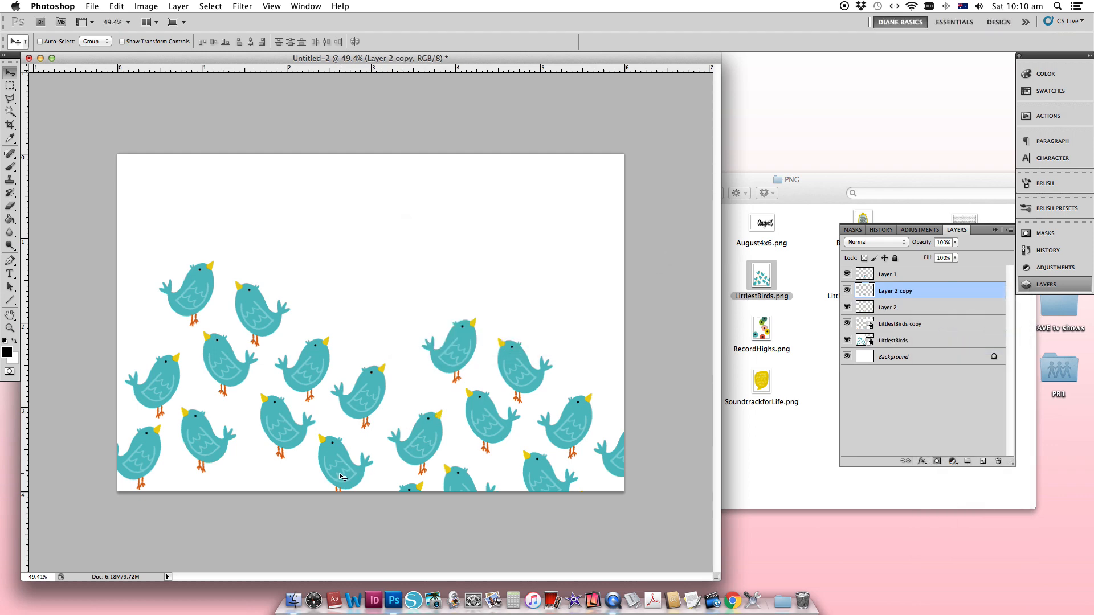
drag(342, 475, 371, 326)
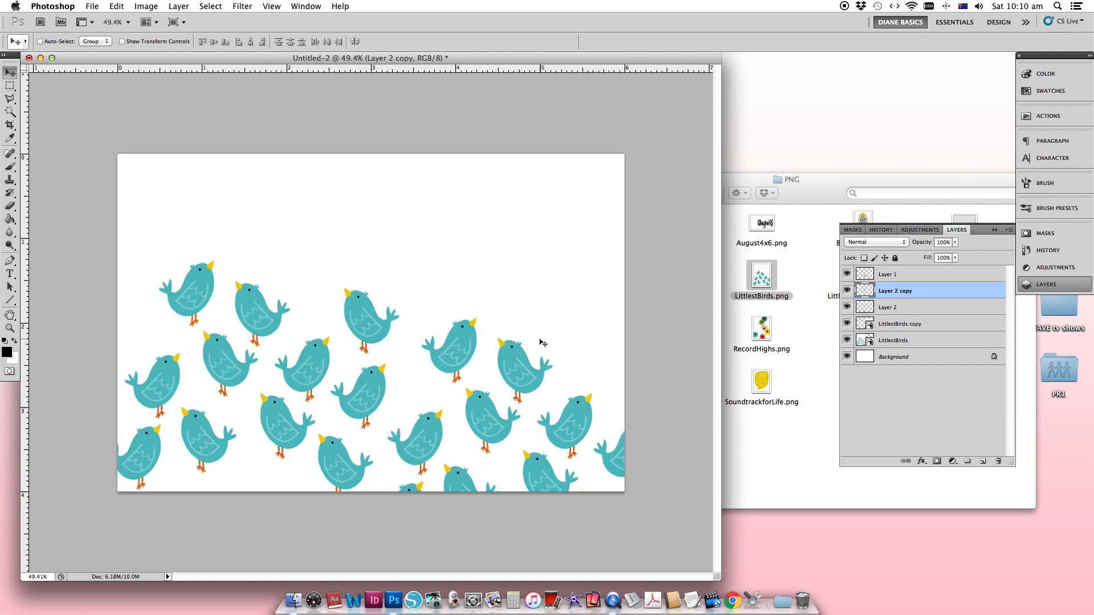